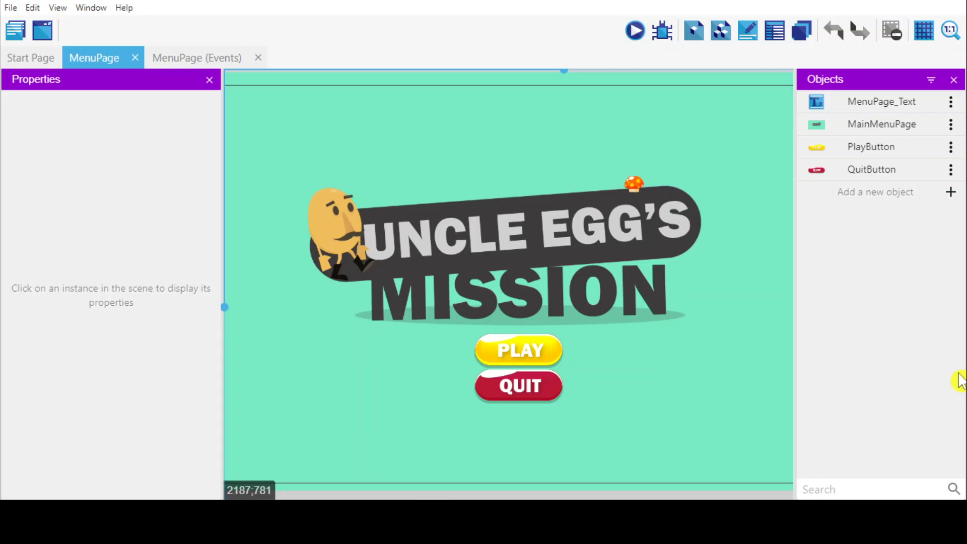
In the project properties, replace the game name 'Project' with 'Uncle Egg Mission'.
click(15, 31)
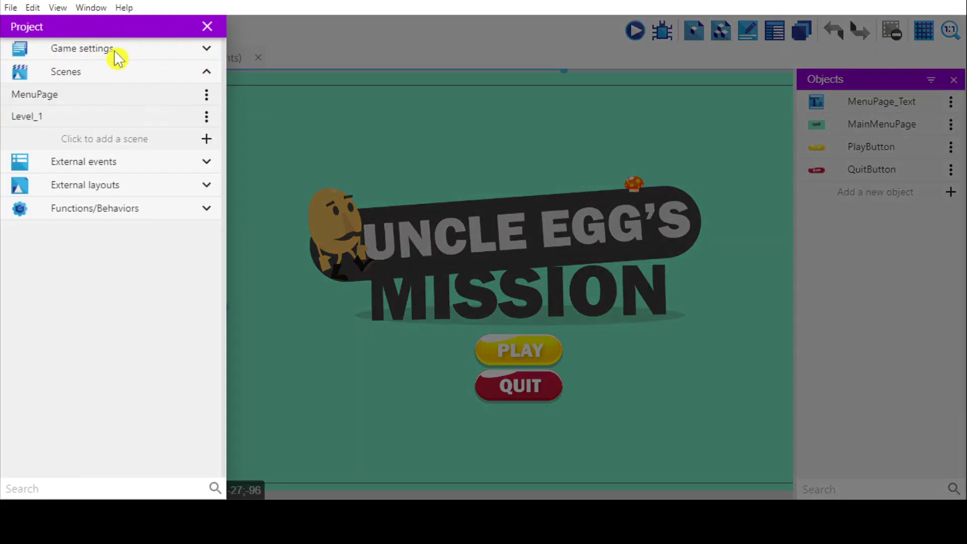
click(206, 50)
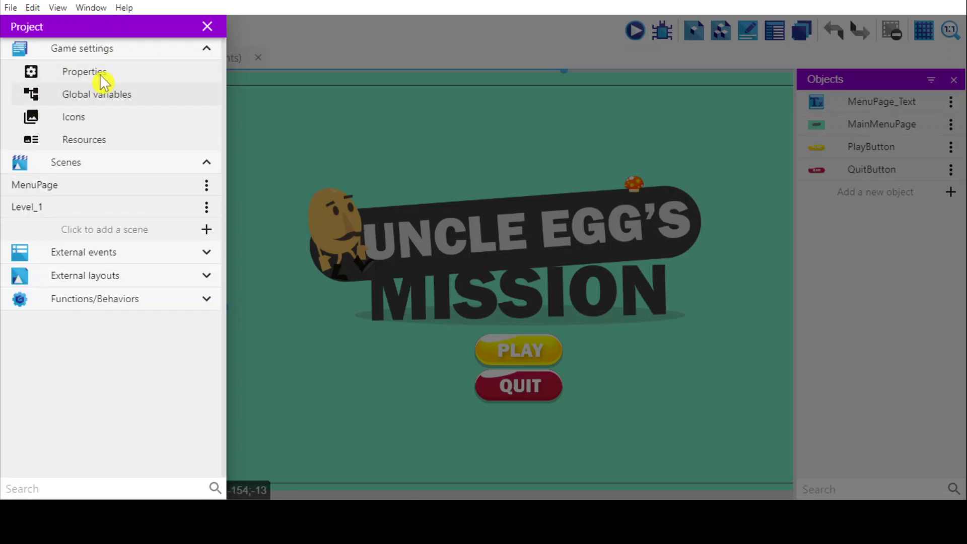
click(85, 72)
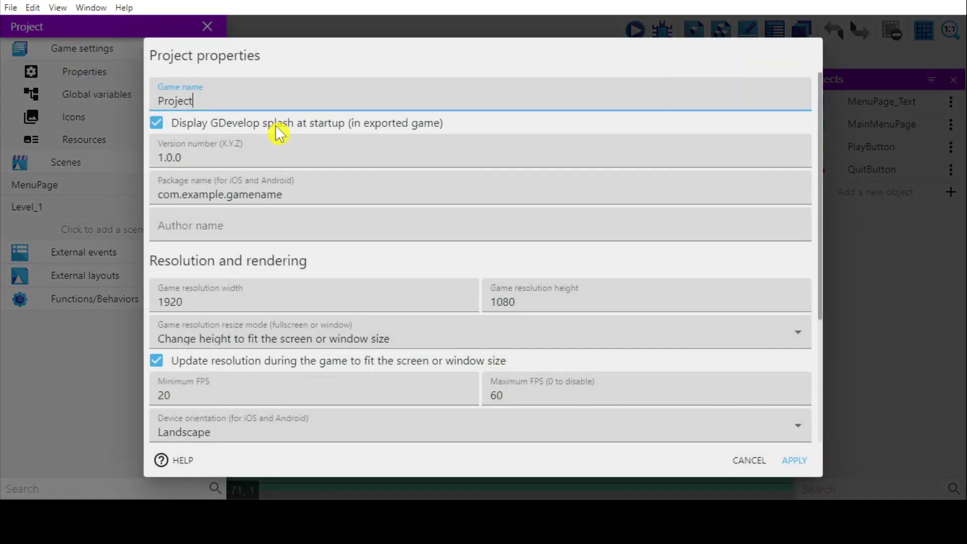
click(62, 105)
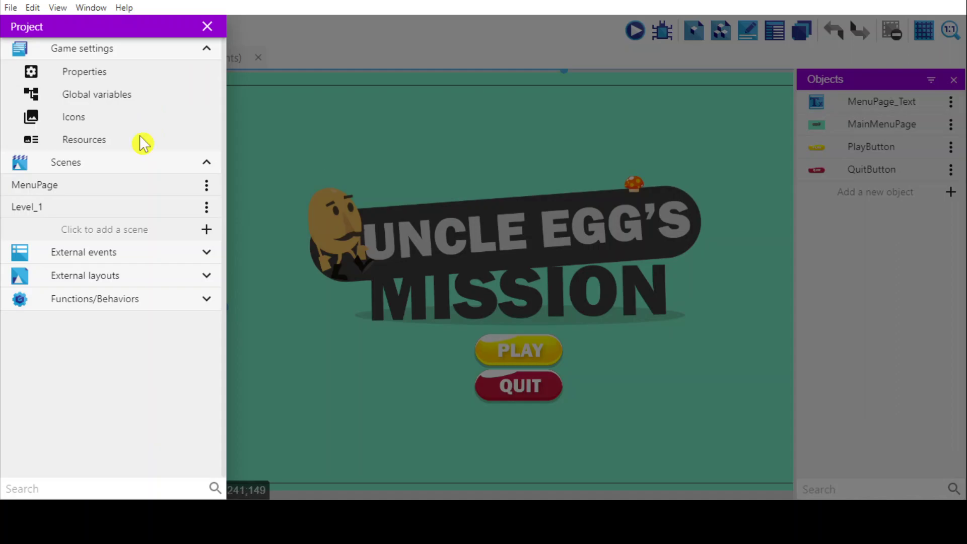
click(86, 75)
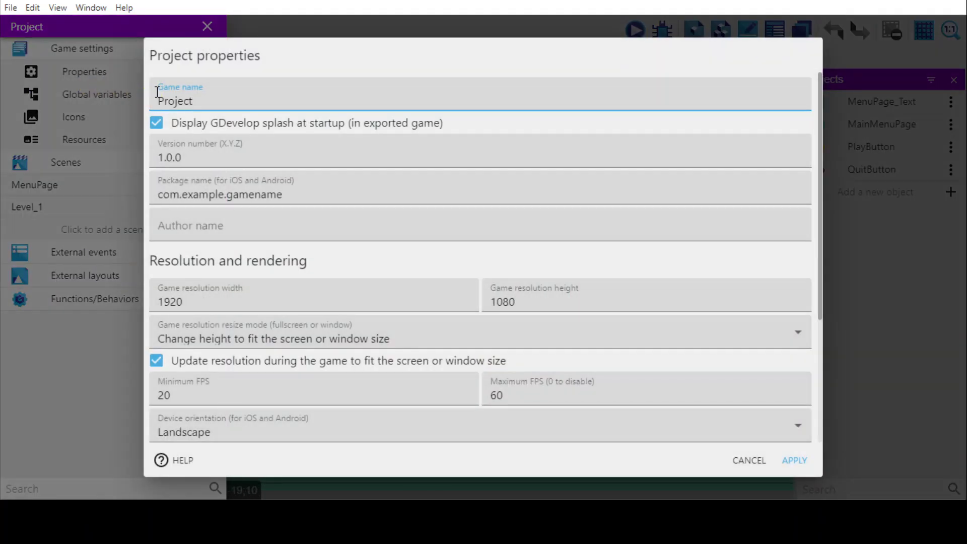
drag(194, 100, 146, 98)
text(Game)
text(cle Egg Mission)
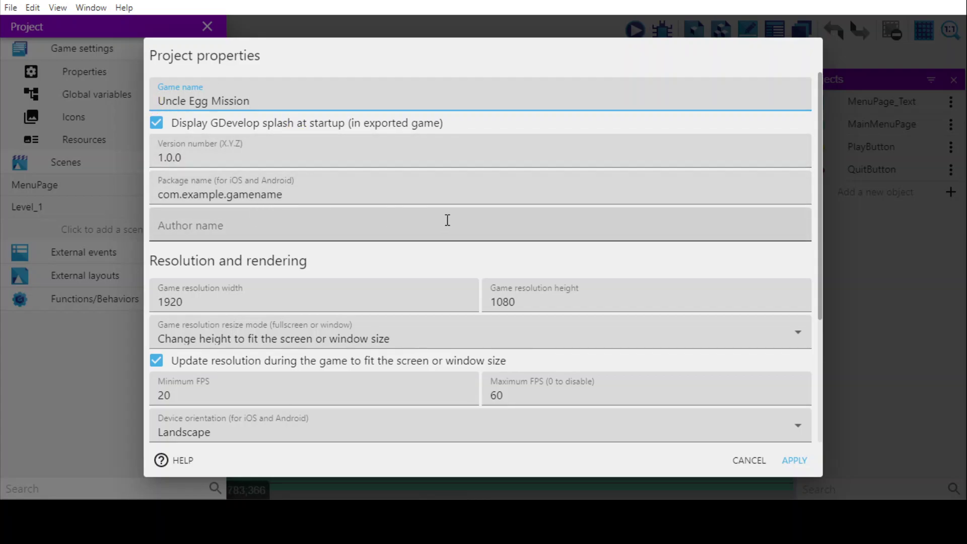
scroll(443, 237, down, 3)
scroll(442, 253, up, 3)
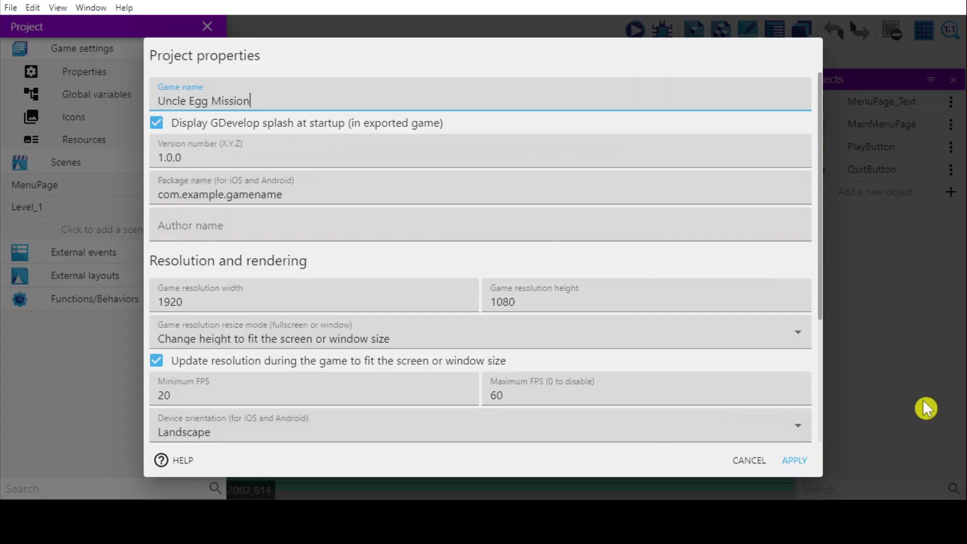
Apply the new game name and generate all project icons from Uncle-Egg-JUMP.png.
click(790, 459)
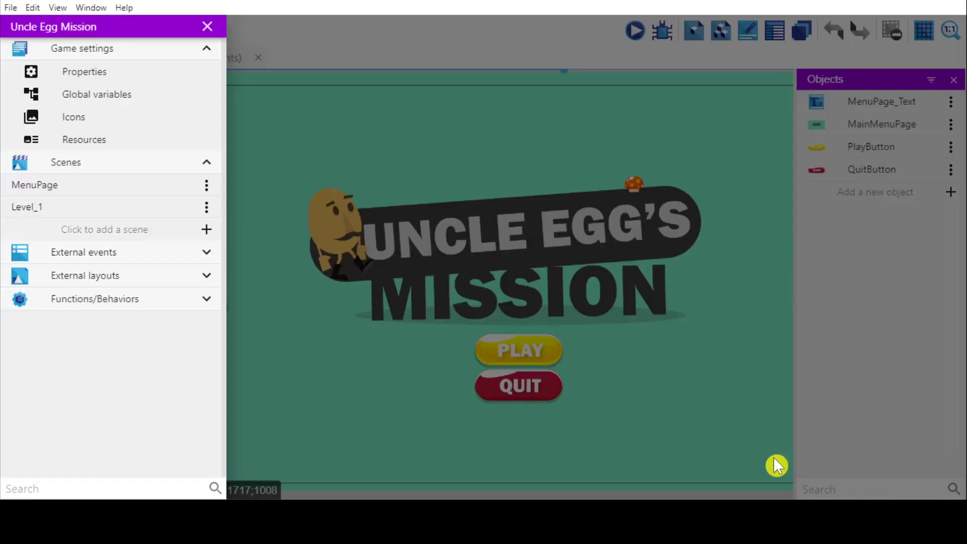
click(88, 117)
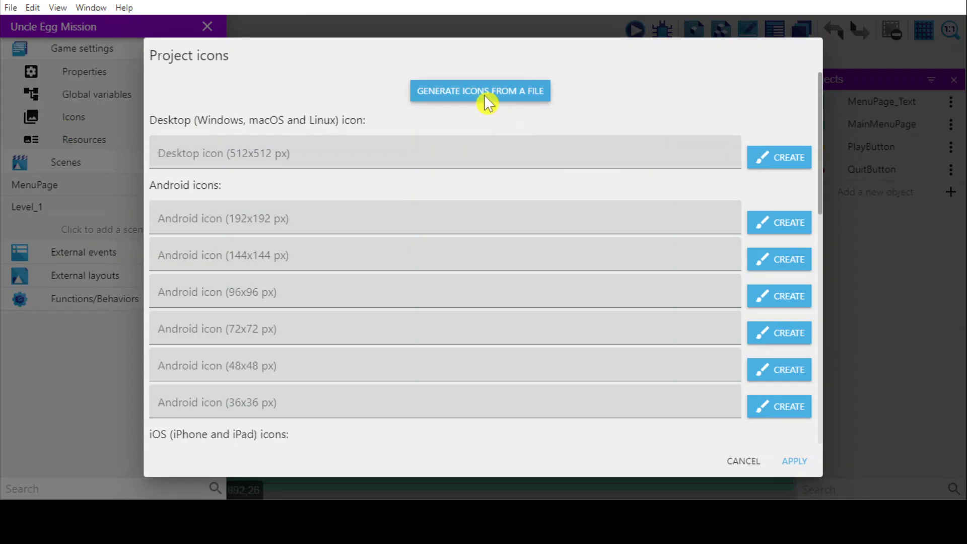
click(484, 94)
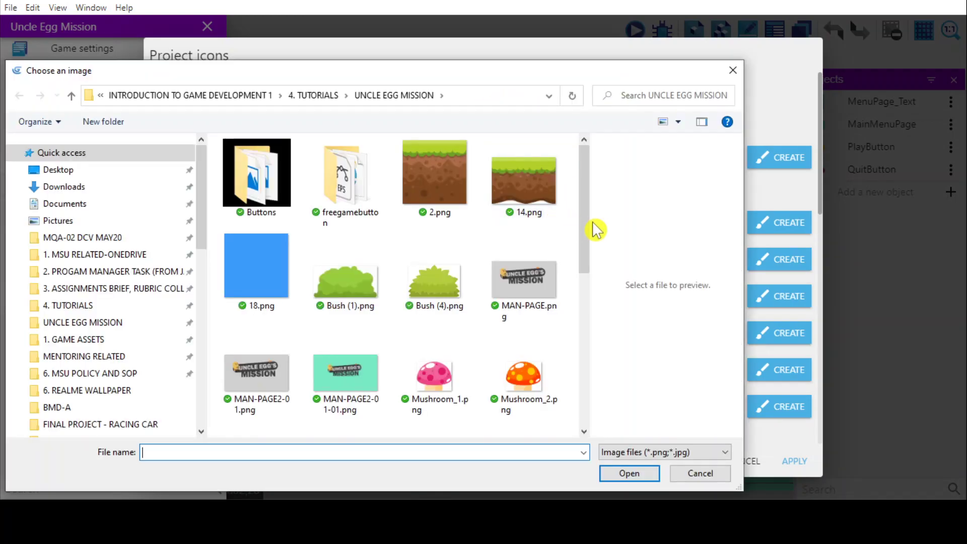
drag(590, 210, 606, 370)
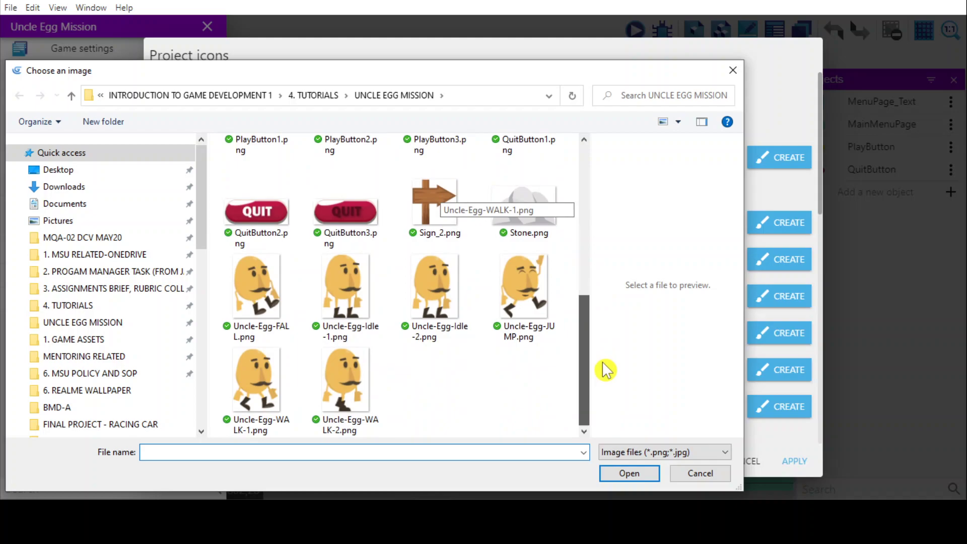
click(550, 310)
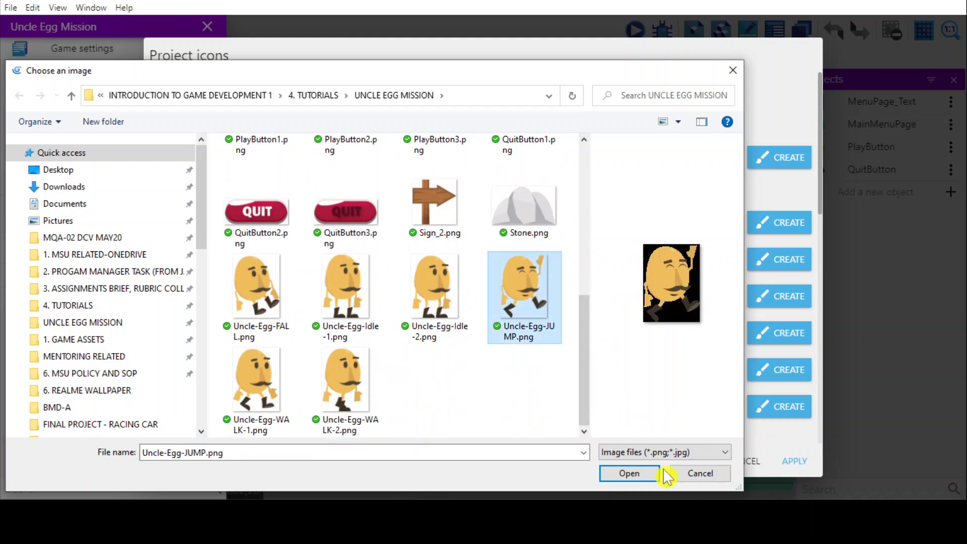
click(628, 474)
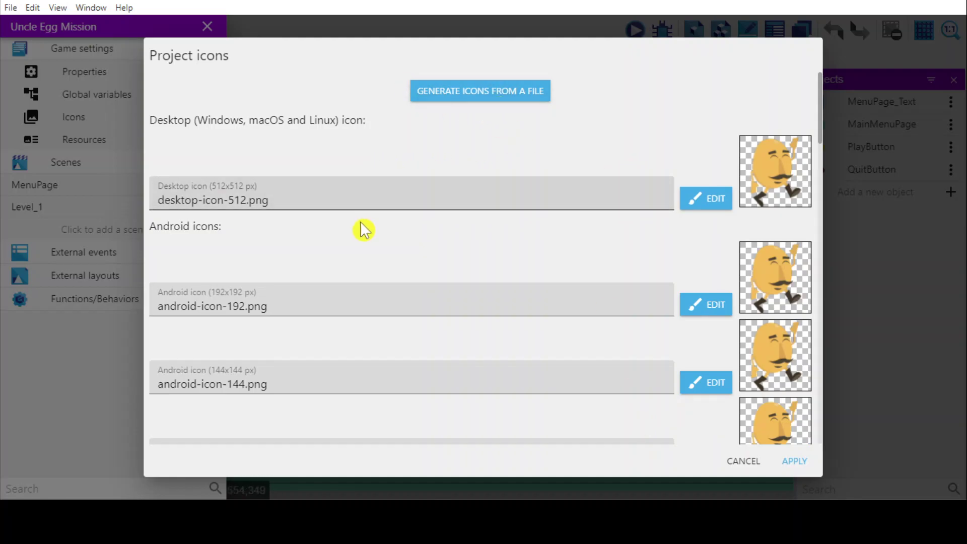
Review the generated desktop, Android and iOS icons and apply them.
scroll(329, 166, down, 12)
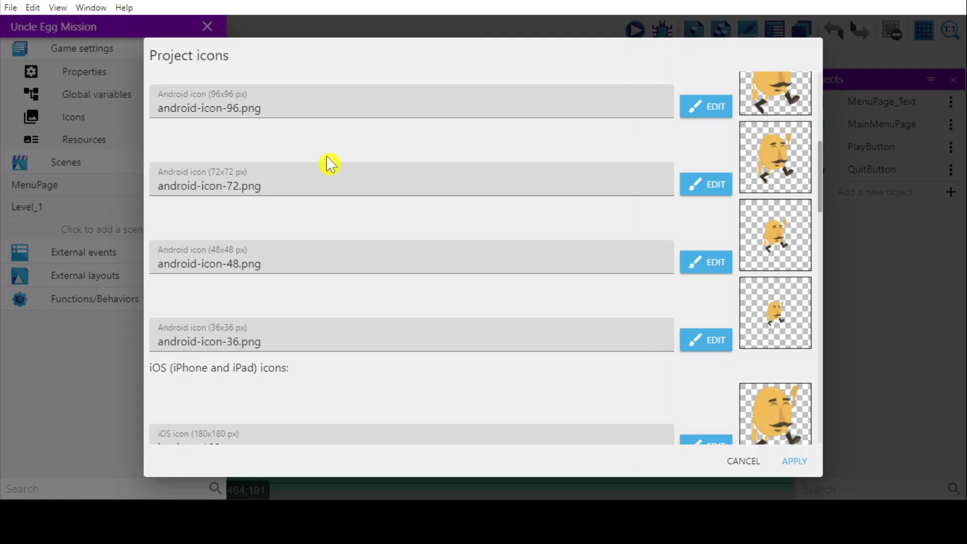
scroll(329, 165, down, 15)
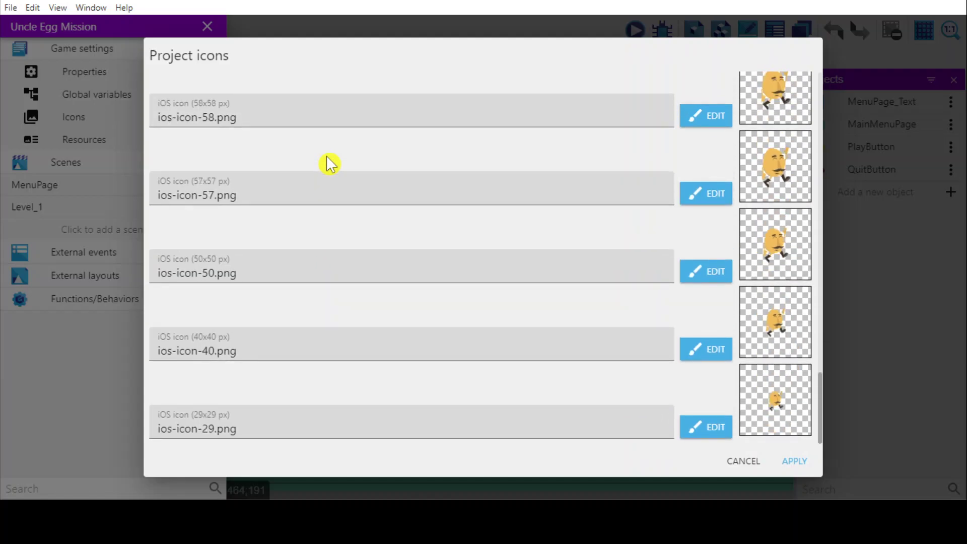
scroll(330, 166, up, 4)
scroll(328, 158, up, 3)
scroll(330, 161, down, 5)
scroll(333, 166, up, 15)
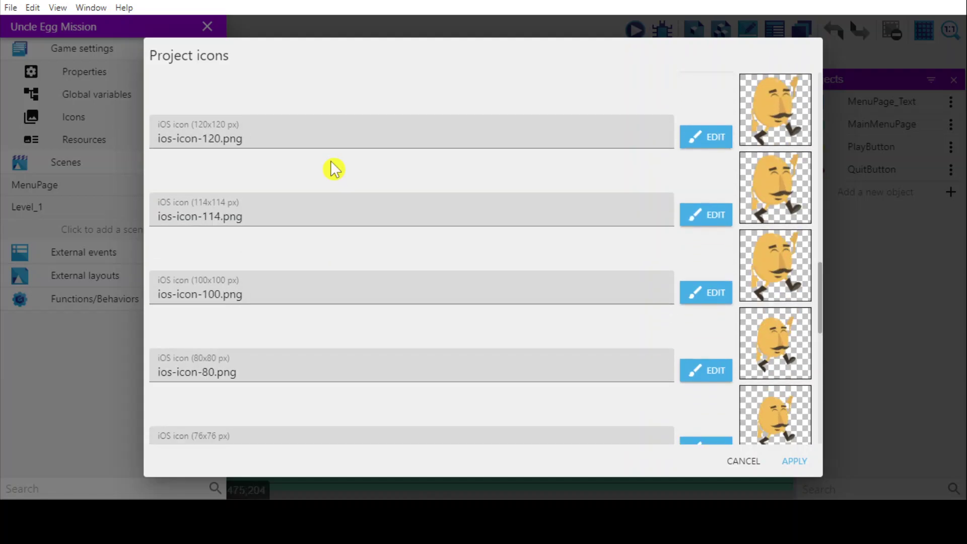
scroll(334, 169, up, 8)
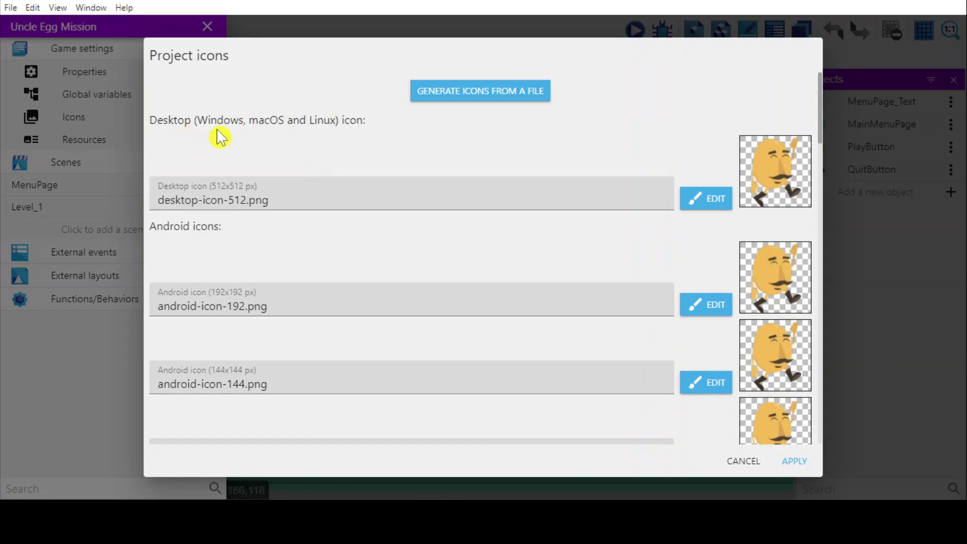
click(793, 461)
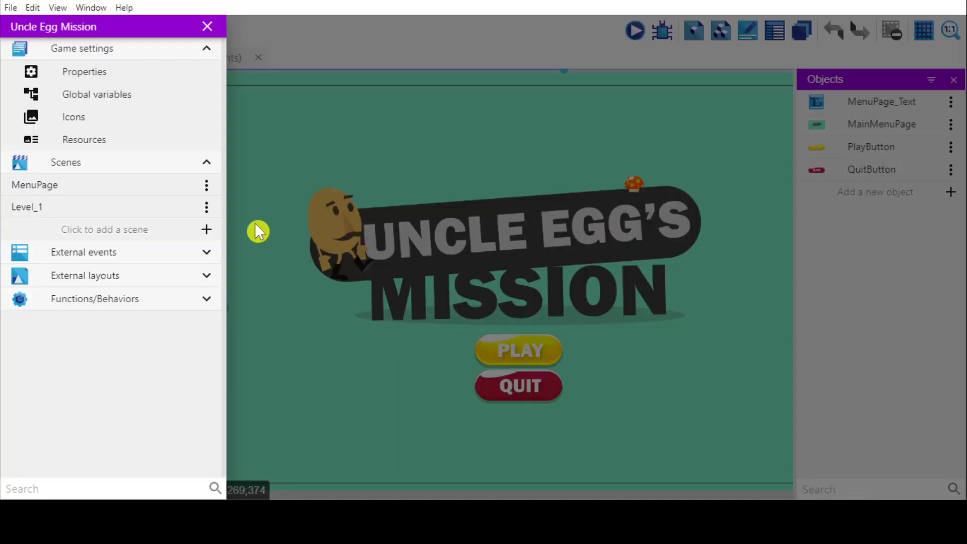
Open the standalone-game export options via File > Export (web, iOS, Android).
click(10, 8)
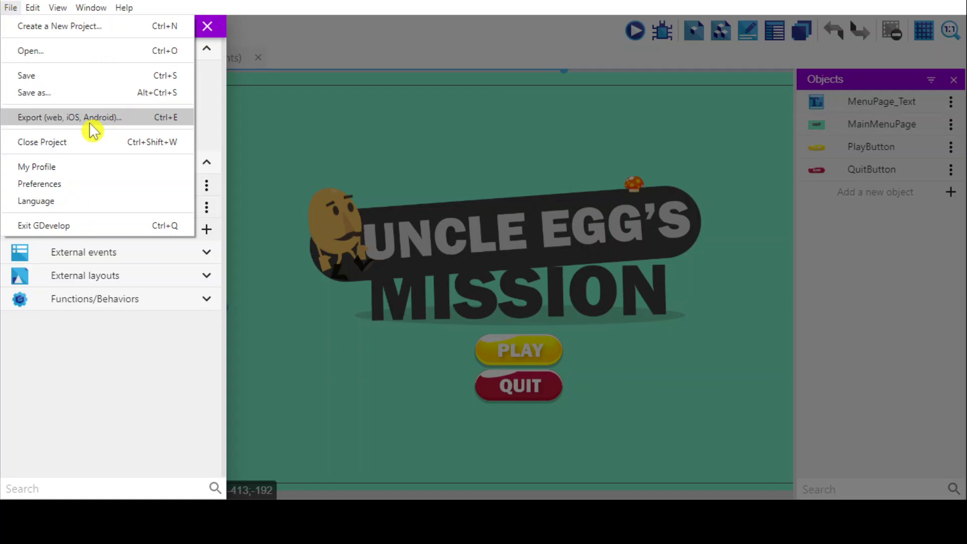
click(130, 121)
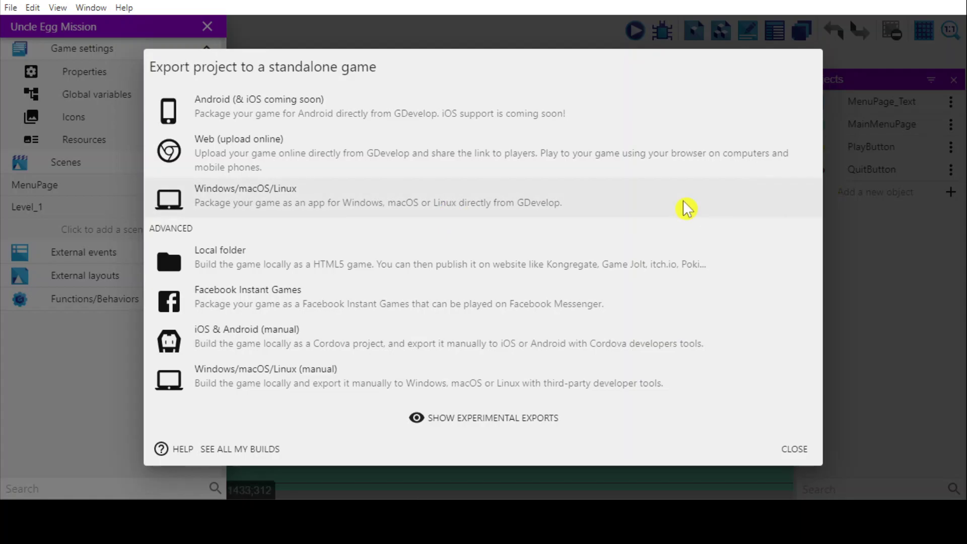
Choose Windows/macOS/Linux packaging with Windows (auto-installer file) ticked.
click(247, 201)
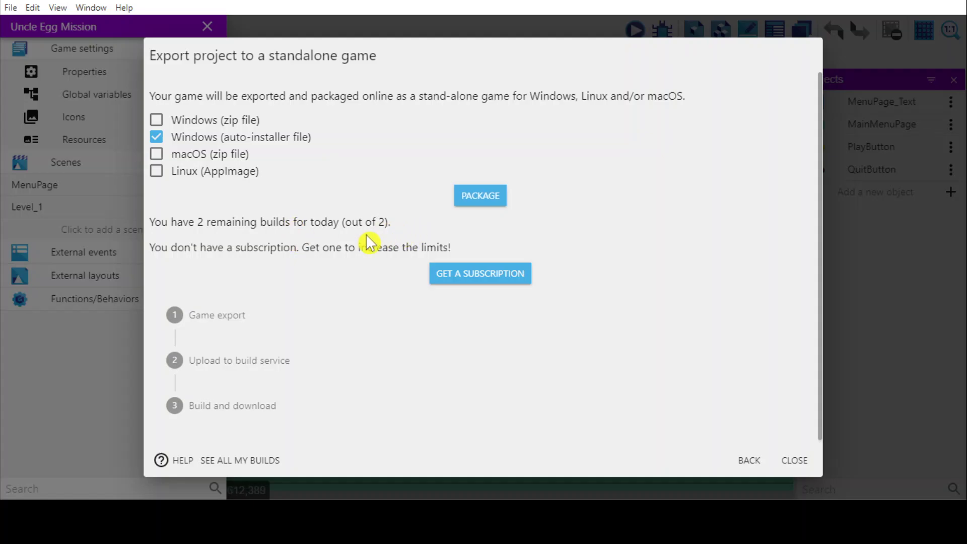
Browse the subscription plans down to the free No subscription plan marked current.
click(503, 275)
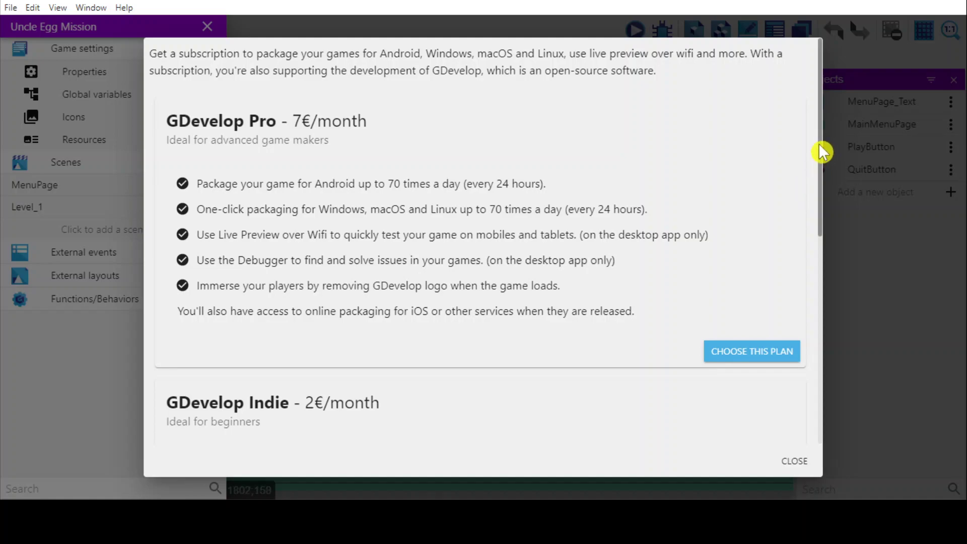
drag(817, 143, 816, 98)
drag(824, 177, 835, 335)
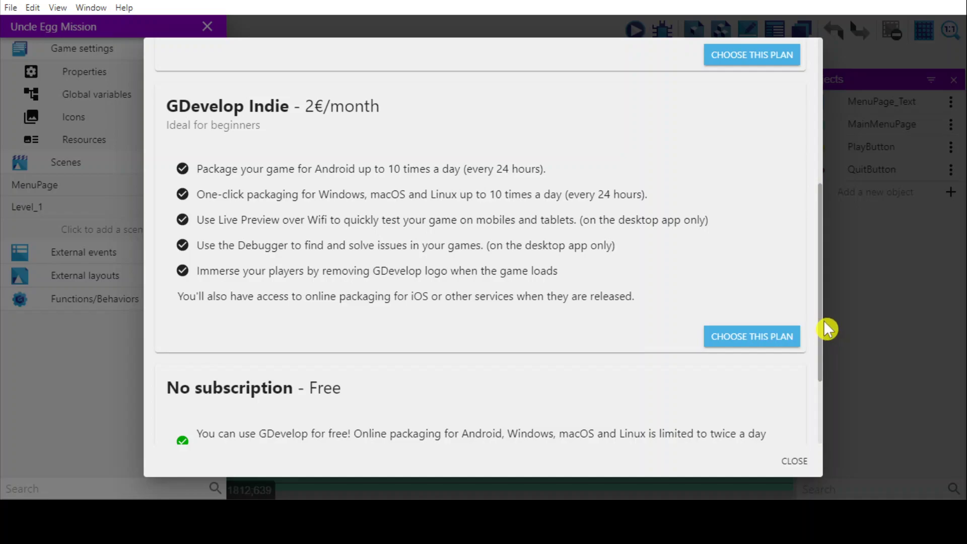
drag(821, 341, 818, 422)
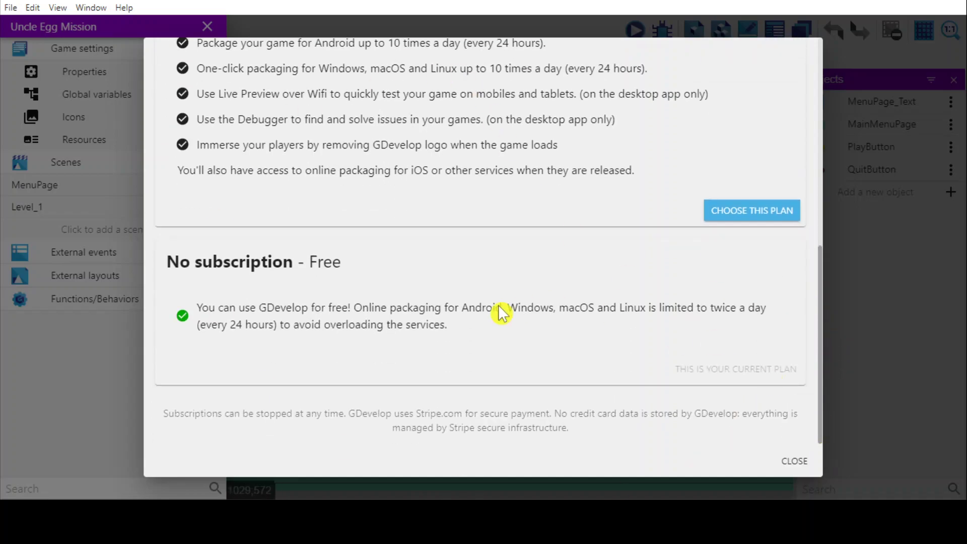
Close the plans and start packaging the game as a Windows auto-installer.
click(794, 461)
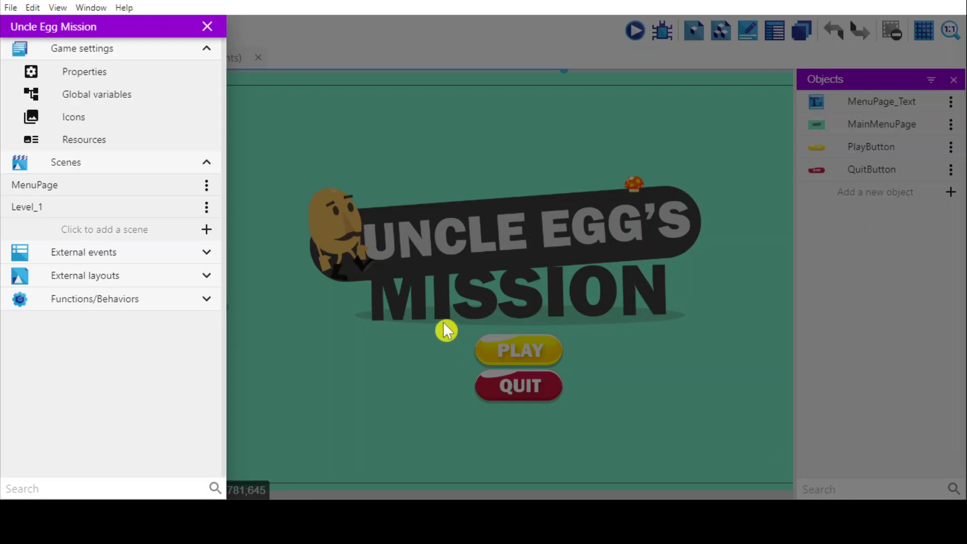
click(10, 8)
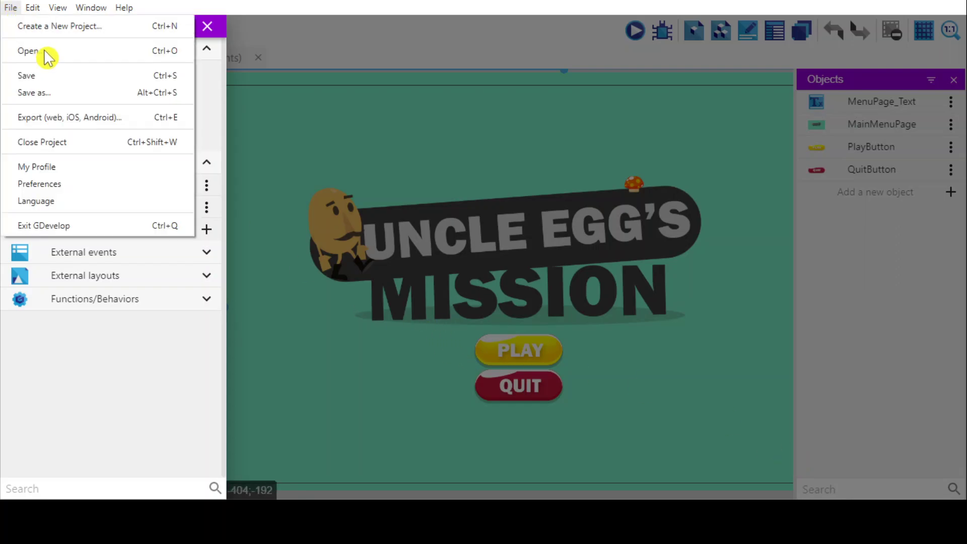
click(63, 118)
click(232, 196)
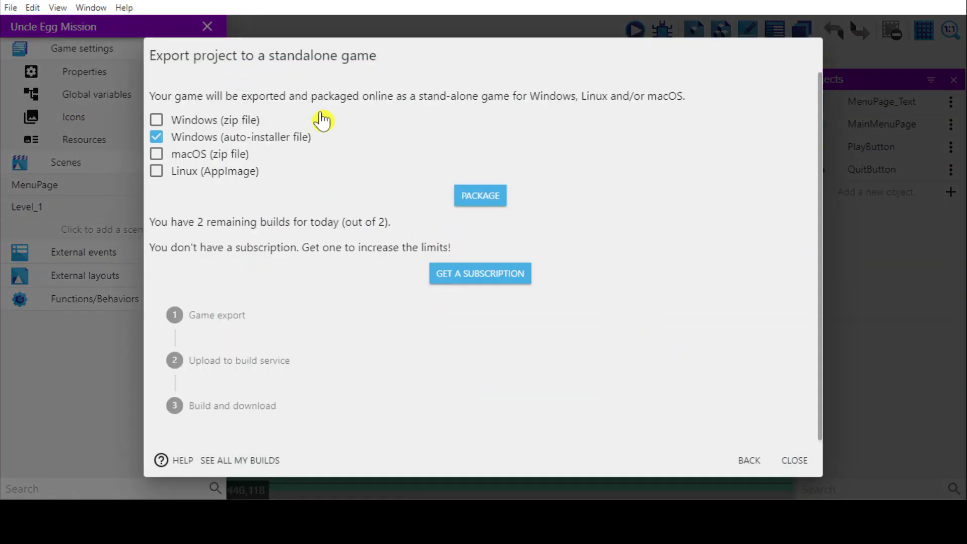
click(484, 199)
Follow the upload and online build progress, then switch to OBS Studio.
scroll(637, 318, down, 1)
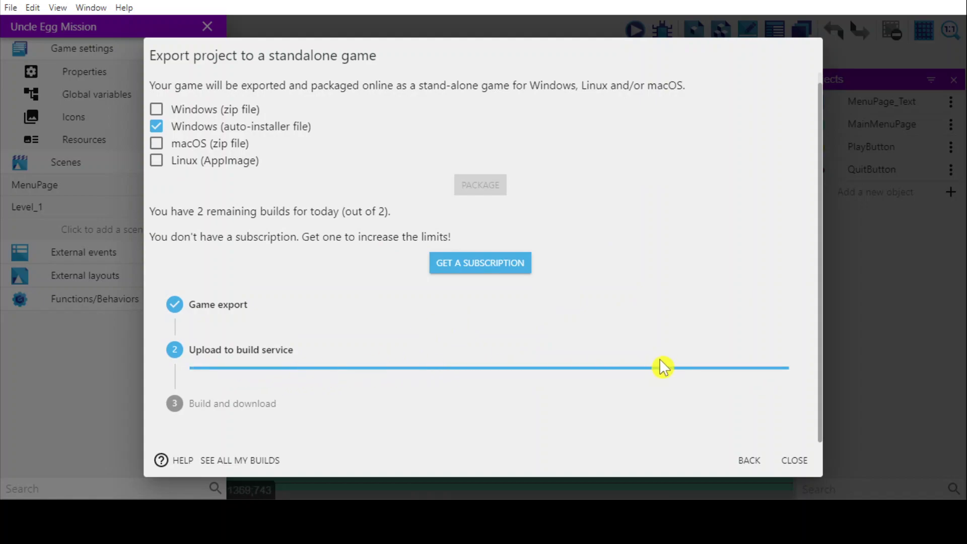
scroll(664, 366, down, 1)
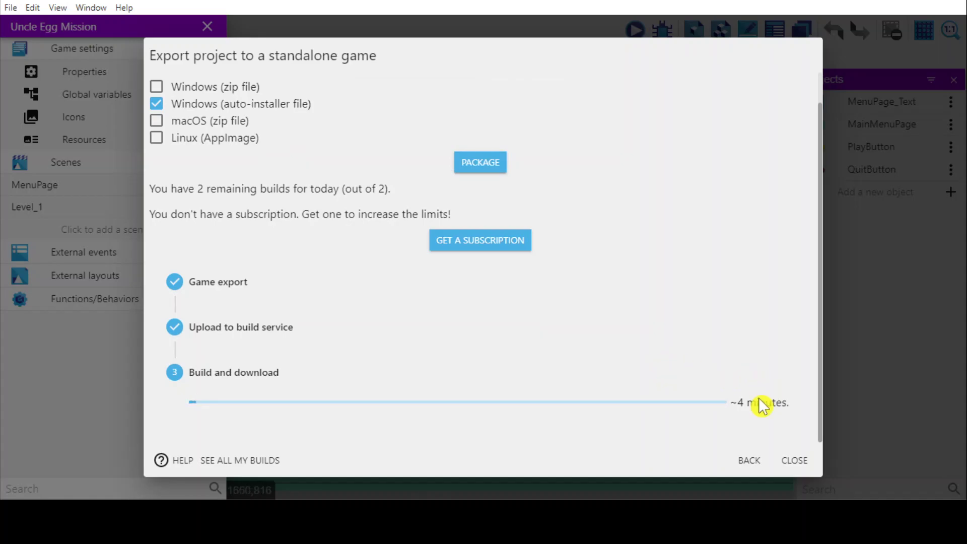
mouse_move(502, 519)
click(502, 458)
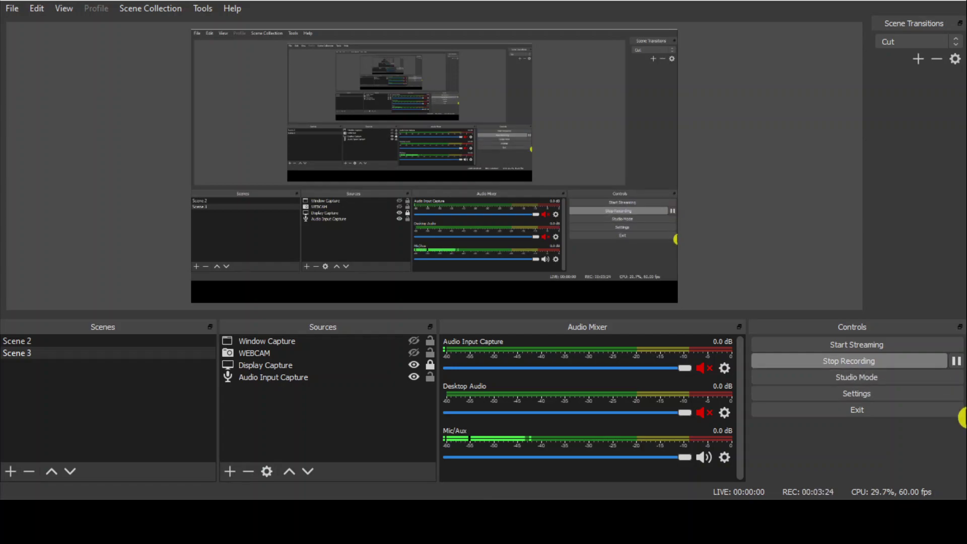
Pause the OBS screen recording and immediately resume it.
click(956, 361)
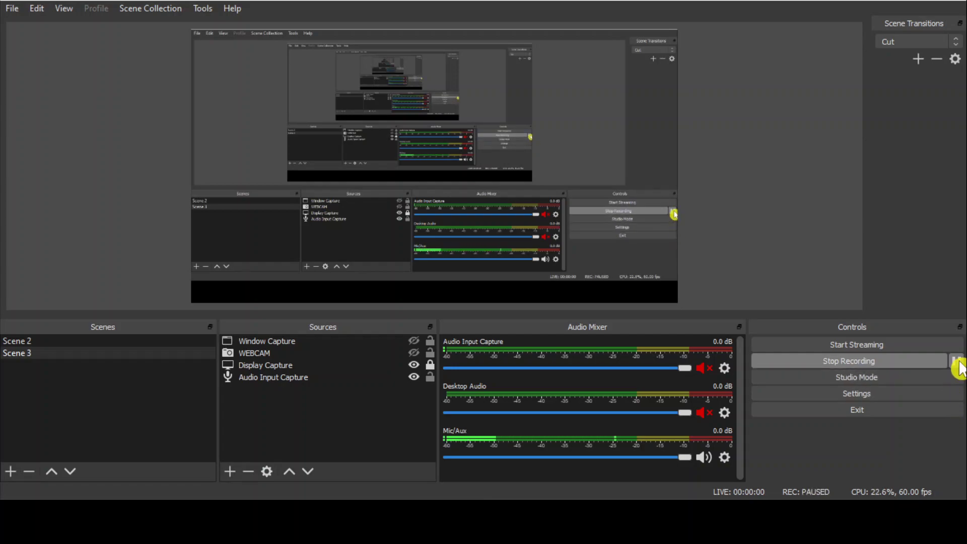
click(956, 361)
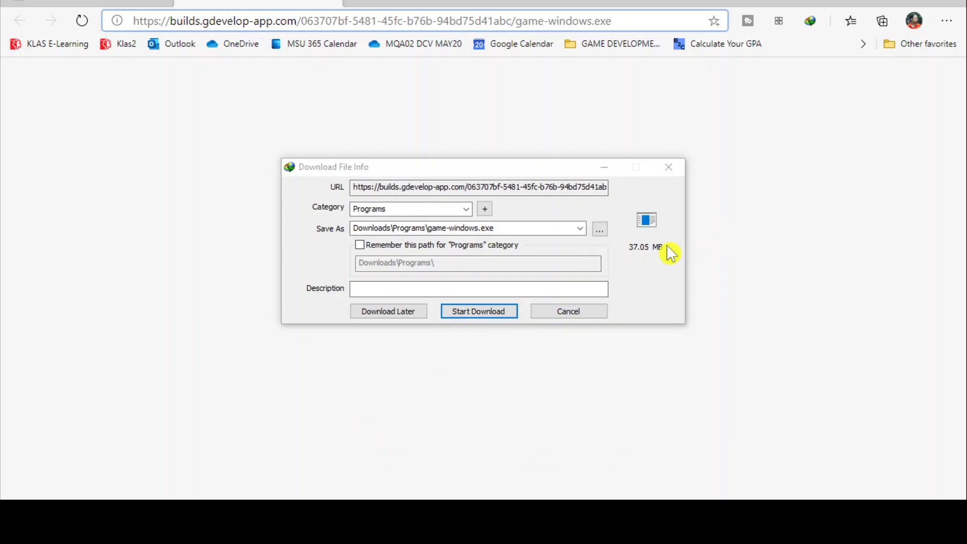
Download the 37.05 MB game-windows.exe installer into Downloads\Programs.
click(500, 310)
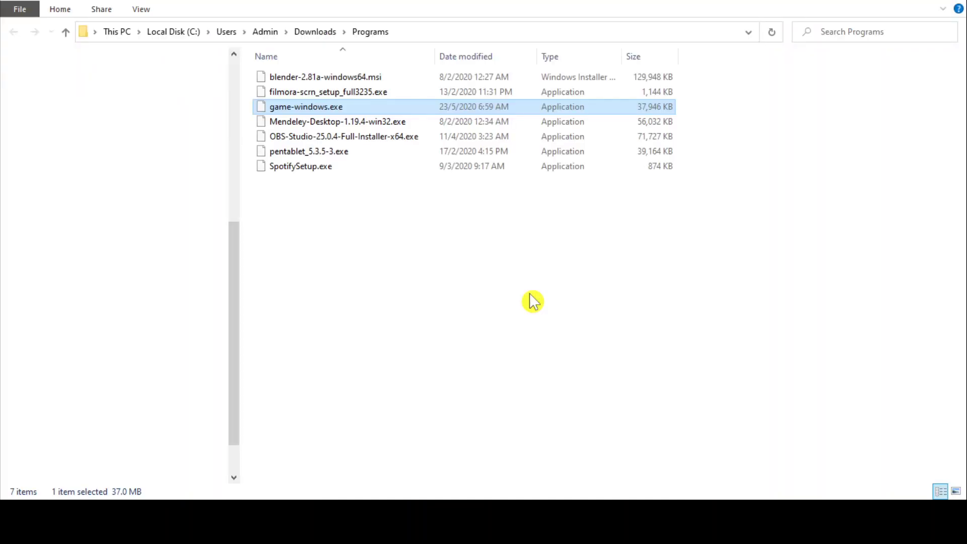
Rename game-windows.exe to 'Uncle Egg Mission.exe' and run the installer.
click(306, 110)
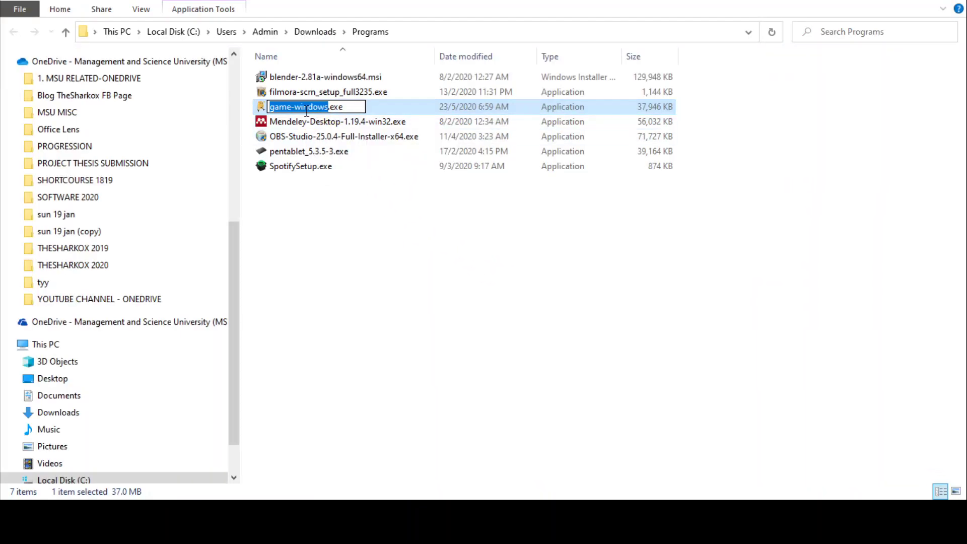
text(Uncl)
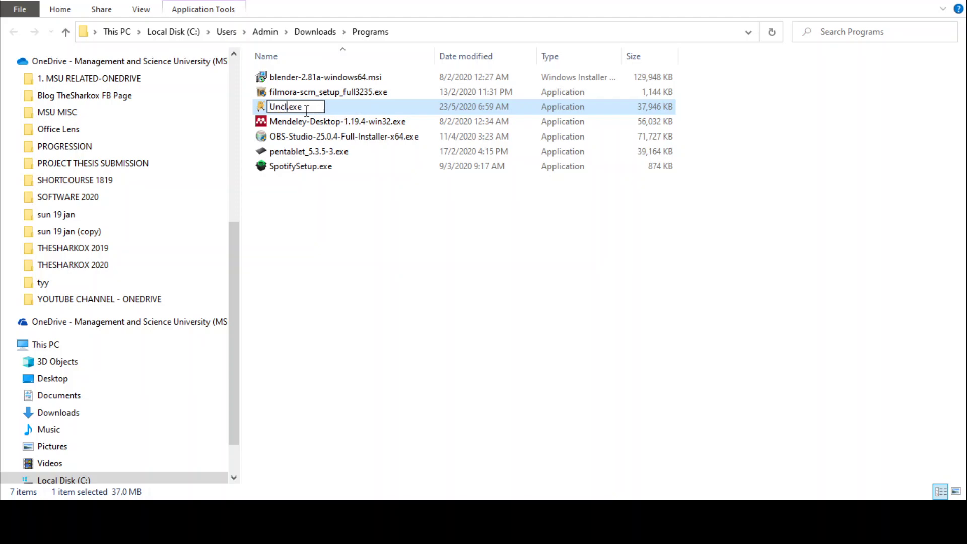
text(e Egg)
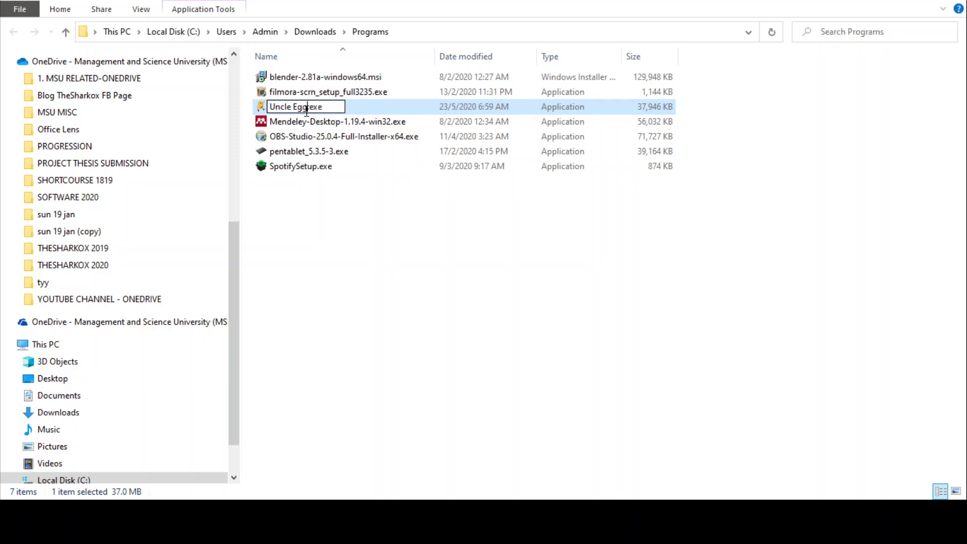
text( Mission)
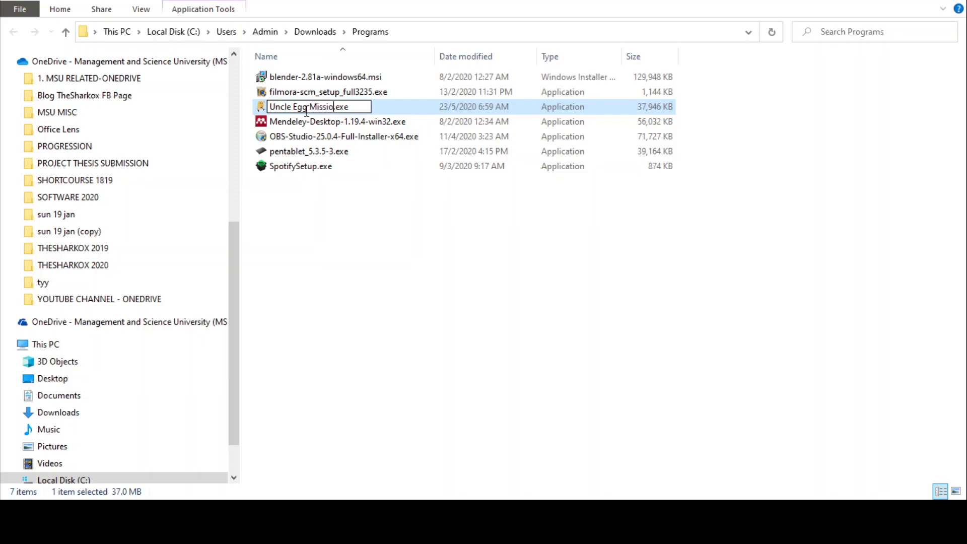
click(316, 325)
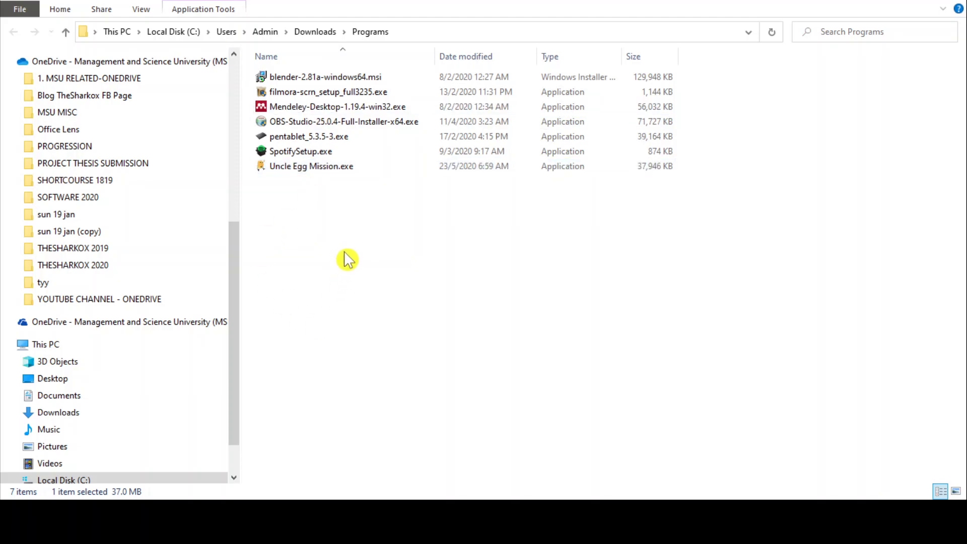
double_click(334, 172)
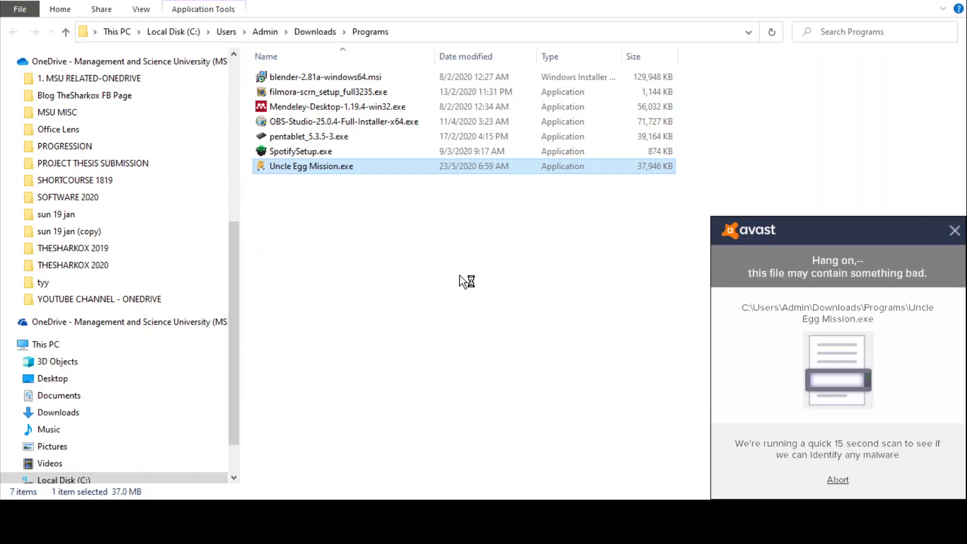
Dismiss the Avast CyberCapture warning and scan panel while the game installs and launches.
click(954, 231)
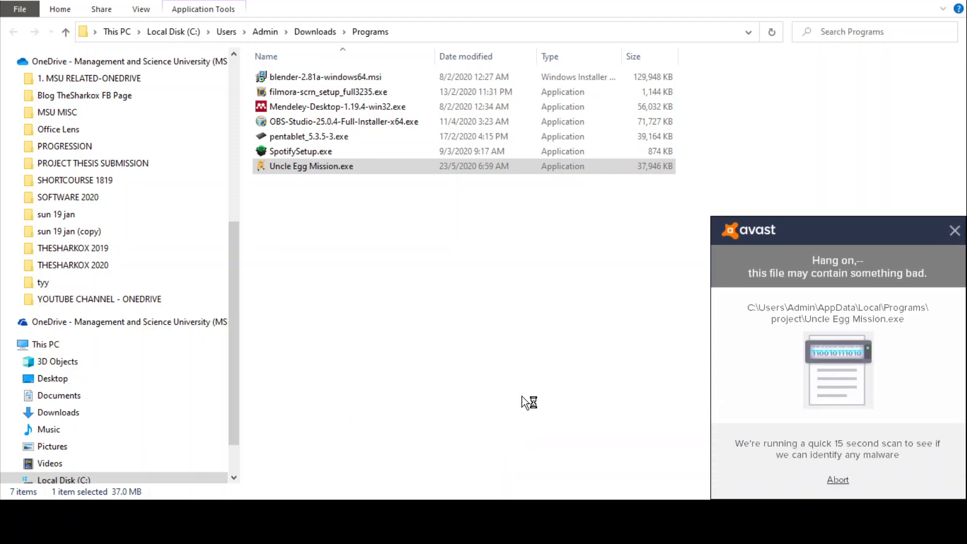
click(954, 232)
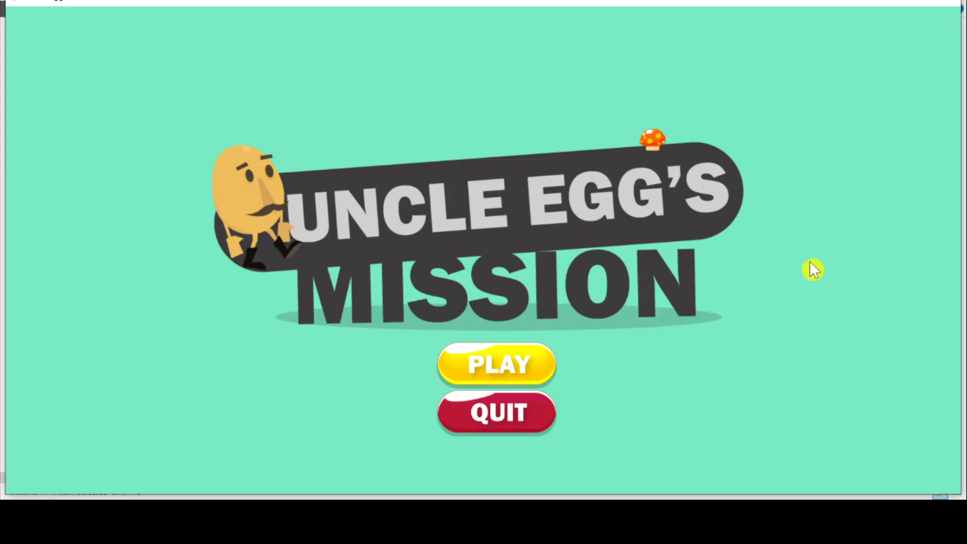
Maximize the Uncle Egg Mission window and start the first level, walking the egg character.
click(924, 5)
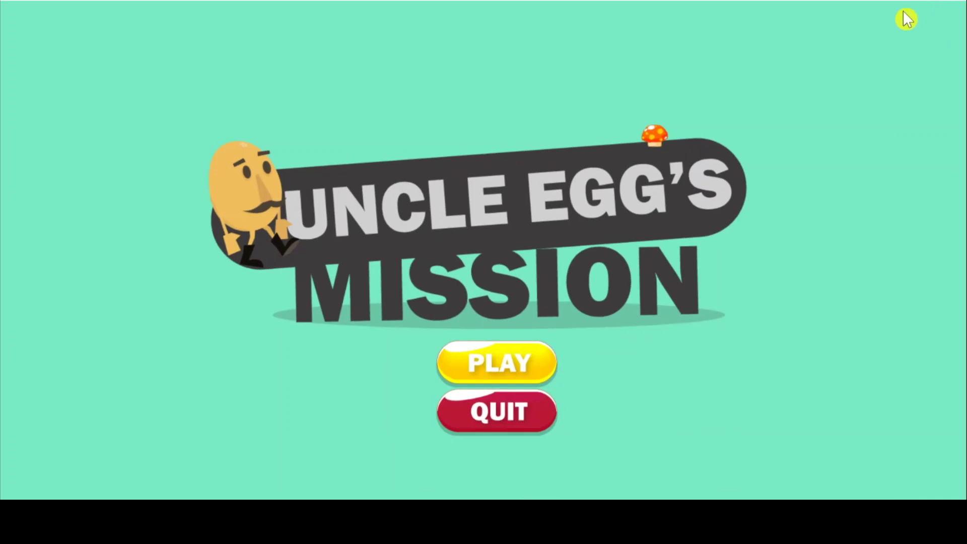
click(484, 367)
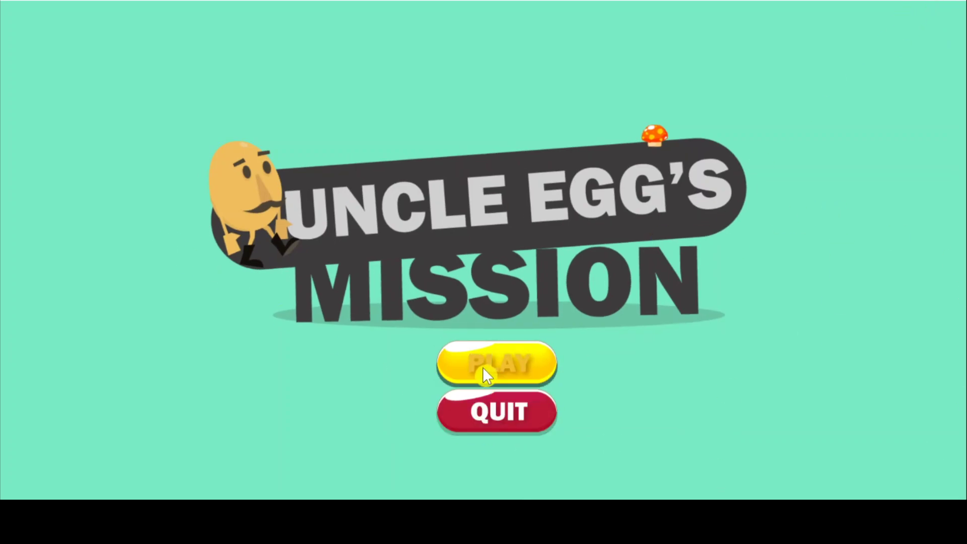
key(Right)
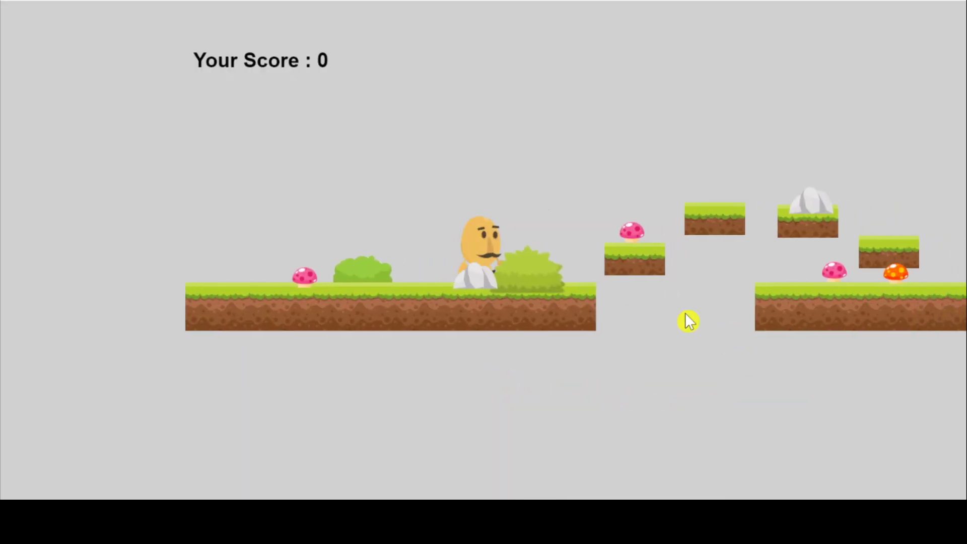
key(Left)
Walk right and jump across the platforms, collecting mushrooms, until reaching the signpost.
key(Right)
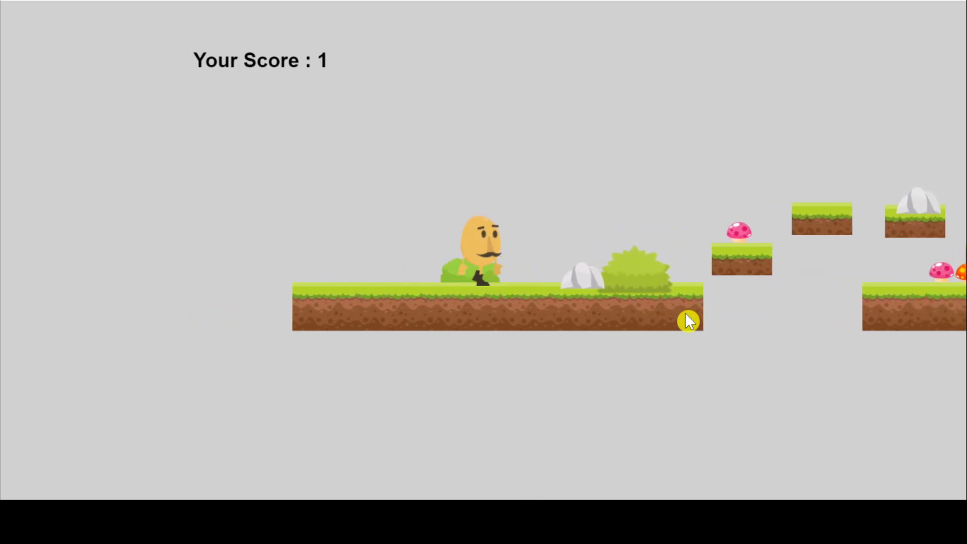
key(space)
key(space)
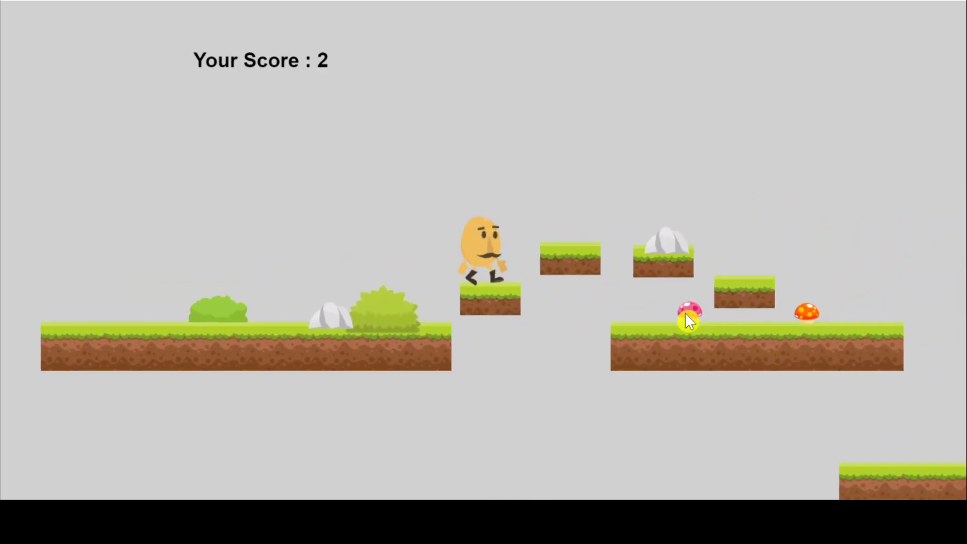
key(Right)
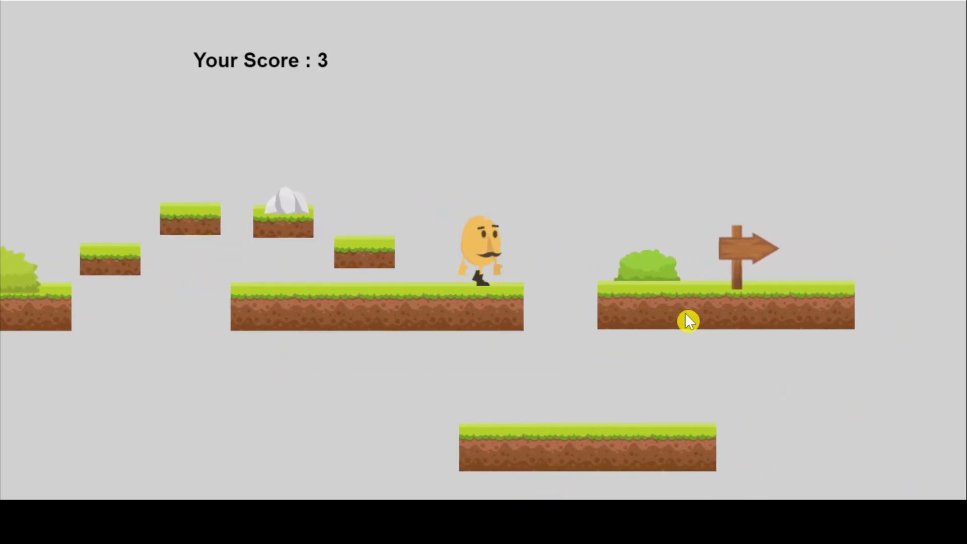
key(space)
key(Right)
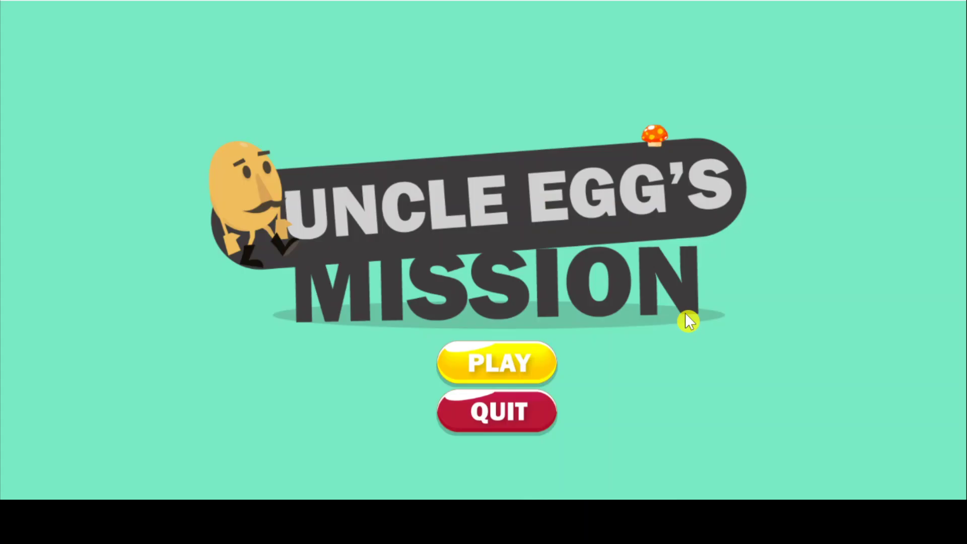